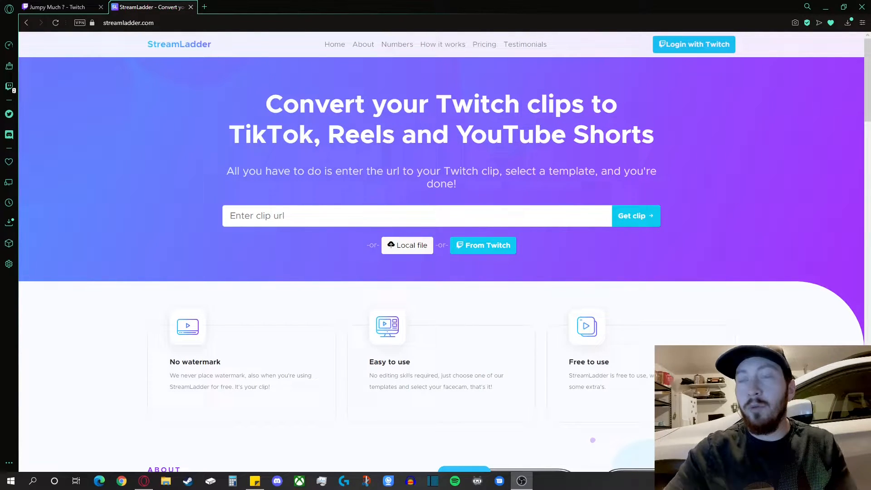
Copy the 'Jumpy Much ?' clip's Twitch URL and return to the StreamLadder converter
click(57, 7)
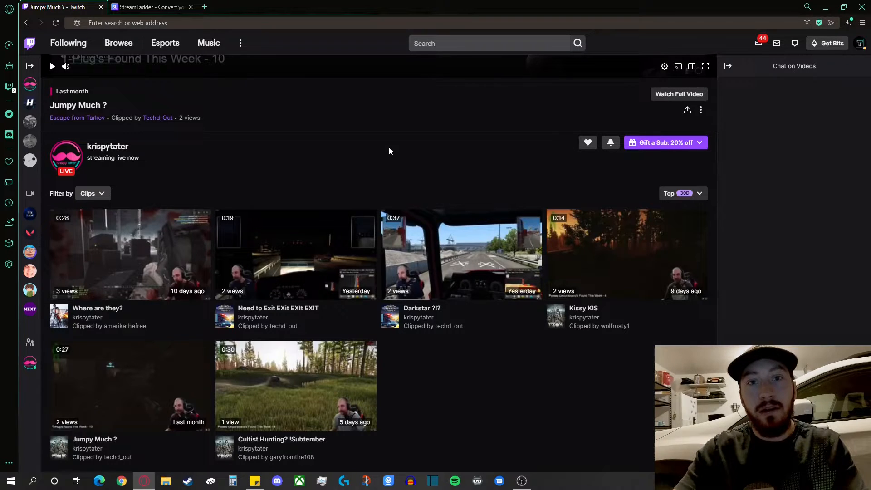
key(ctrl+l)
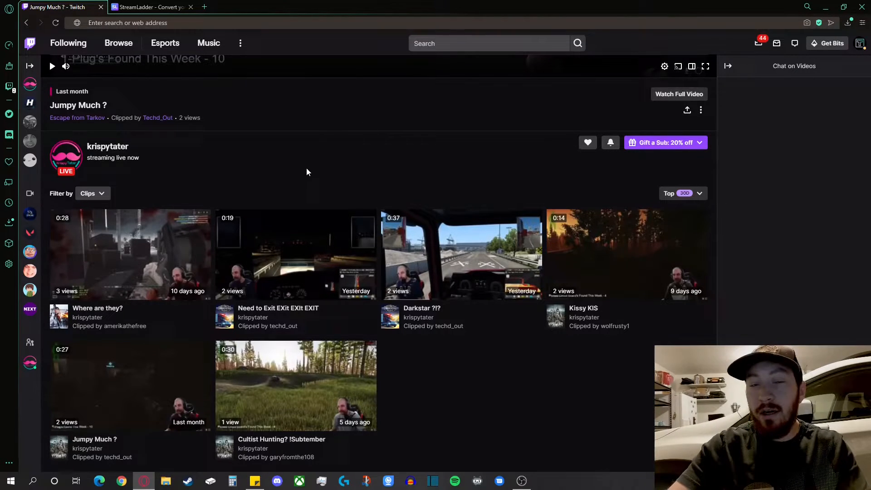
click(181, 400)
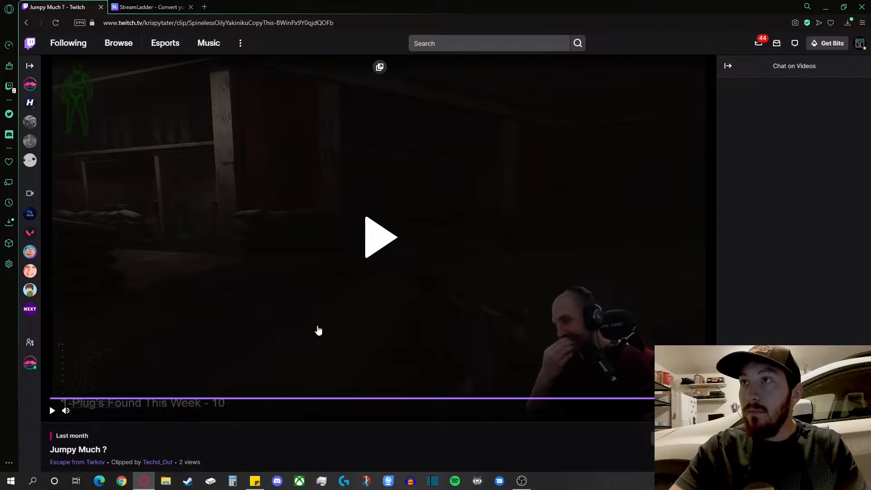
click(347, 23)
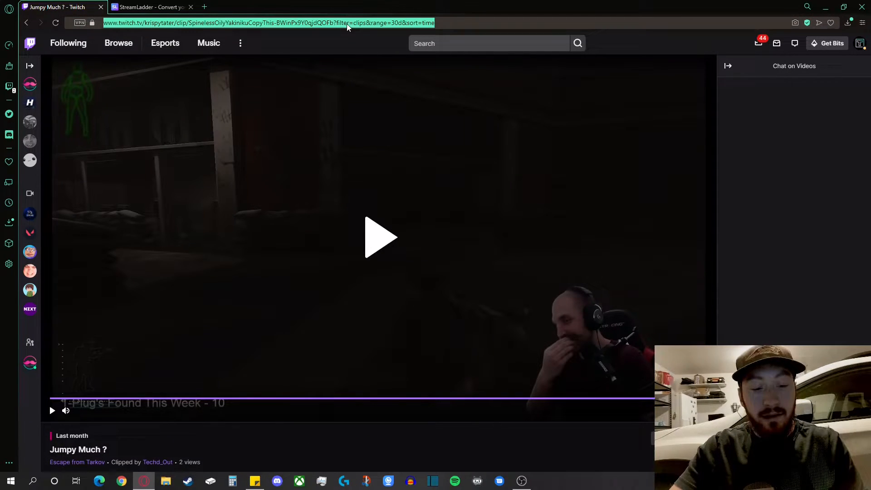
click(151, 7)
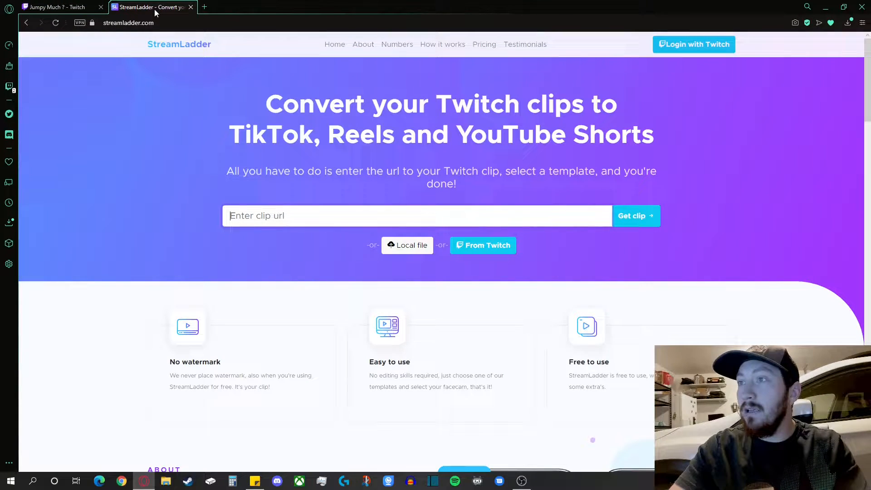
Paste the copied Twitch clip link into the clip URL field
click(428, 216)
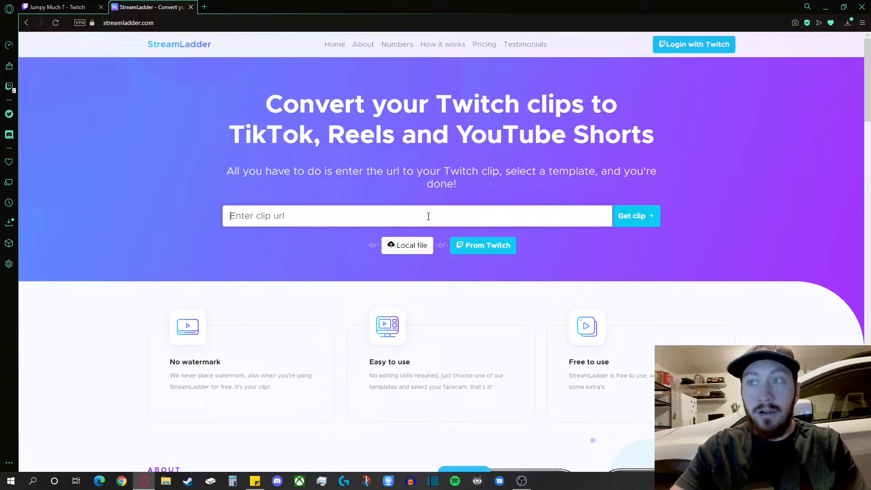
key(ctrl+v)
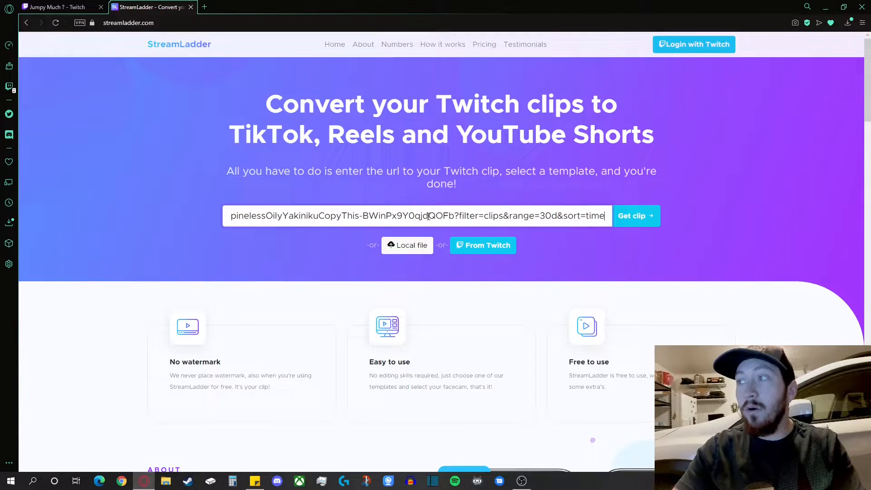
Browse krispytater's recent clips via From Twitch, then close that list
click(482, 245)
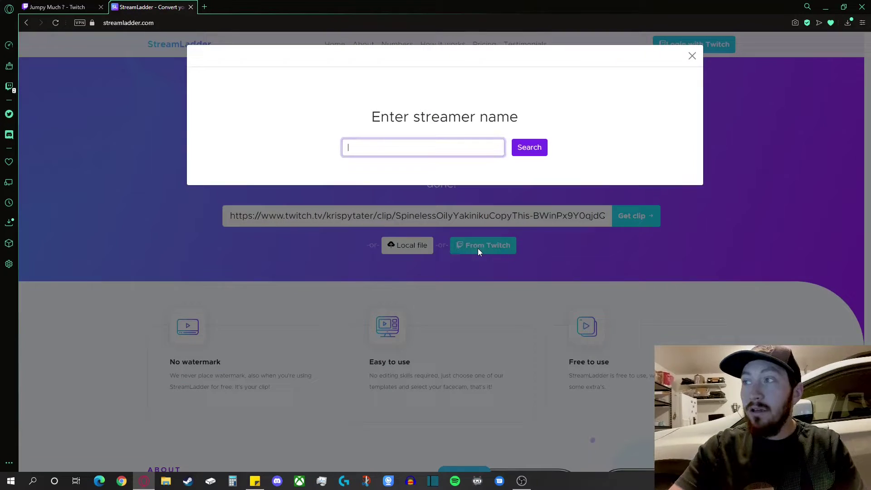
click(409, 147)
click(360, 185)
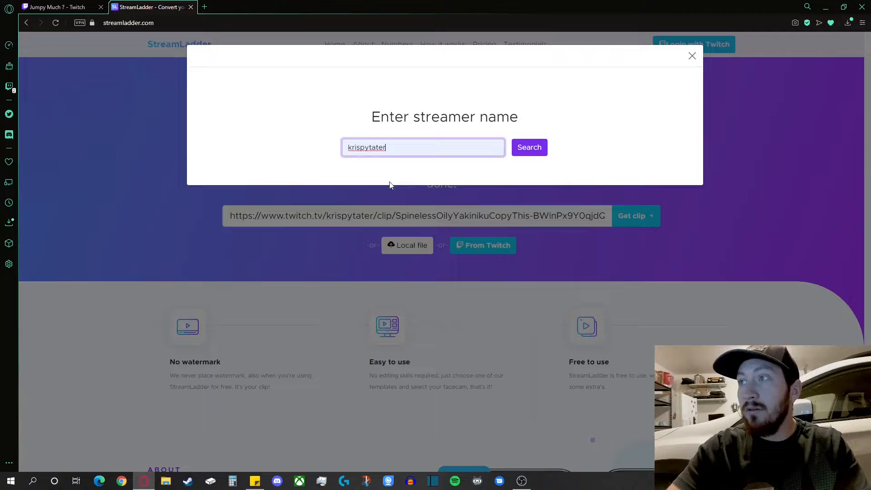
click(536, 149)
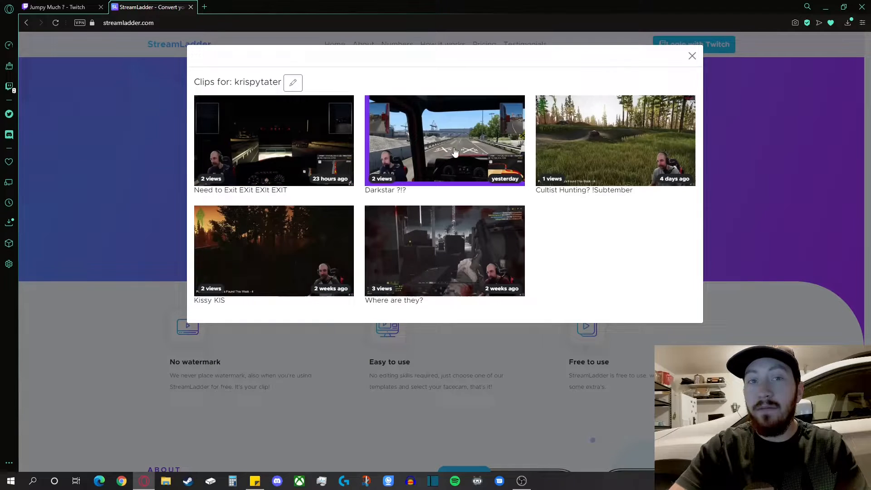
click(560, 194)
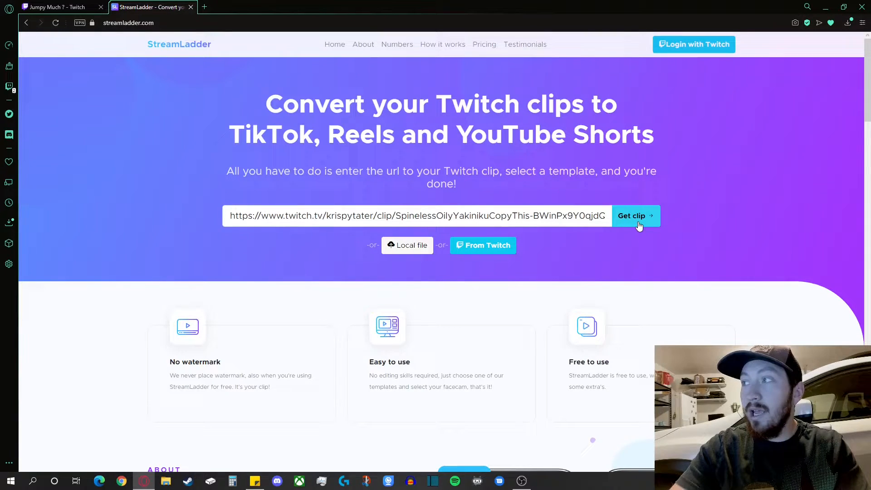
Fetch and confirm the 'Jumpy Much ?' clip, then choose the Split template
click(636, 216)
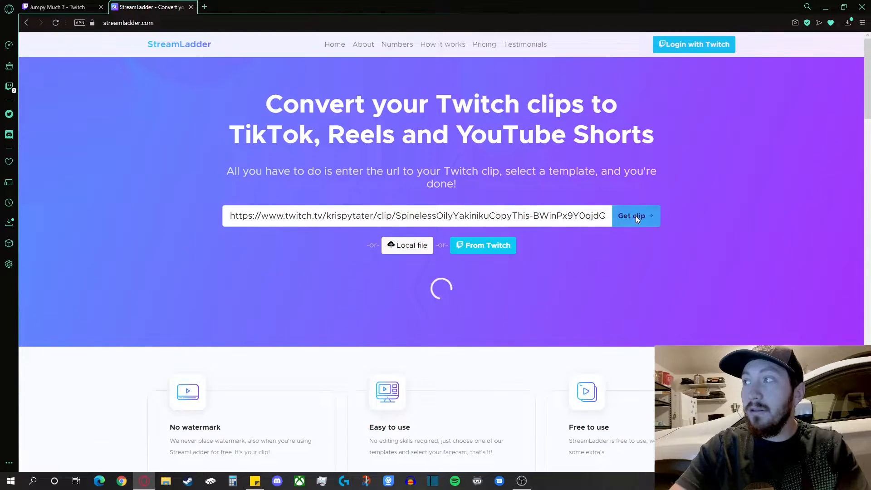
scroll(619, 248, down, 2)
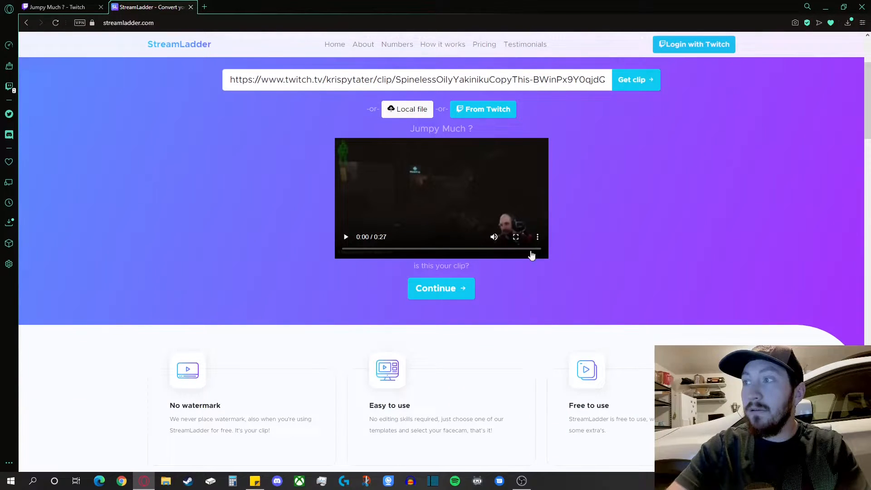
click(446, 294)
scroll(561, 273, down, 1)
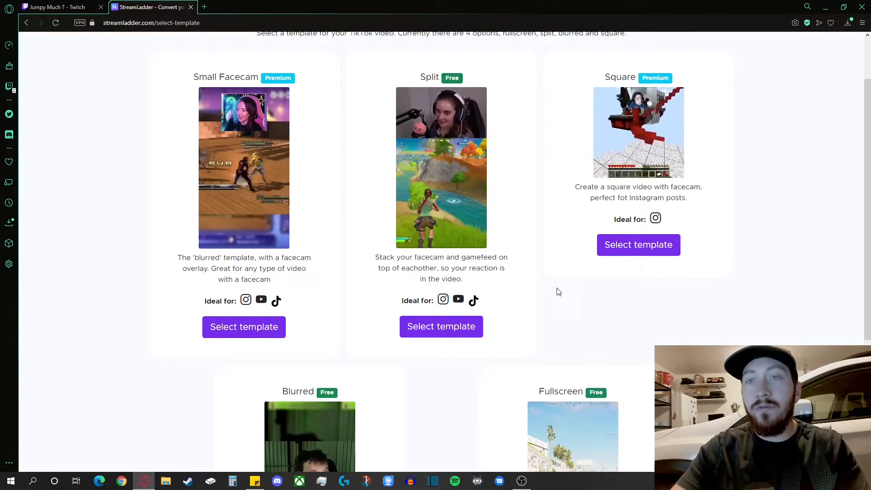
scroll(555, 293, down, 2)
scroll(524, 170, up, 2)
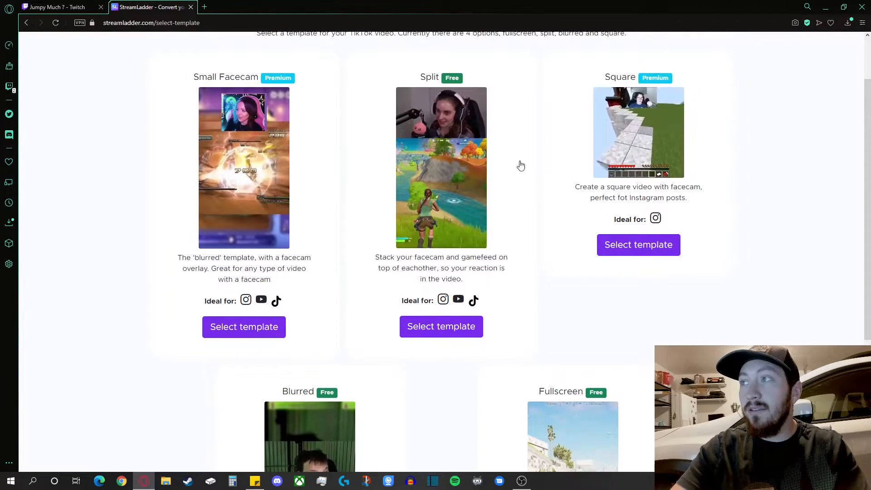
scroll(542, 285, down, 1)
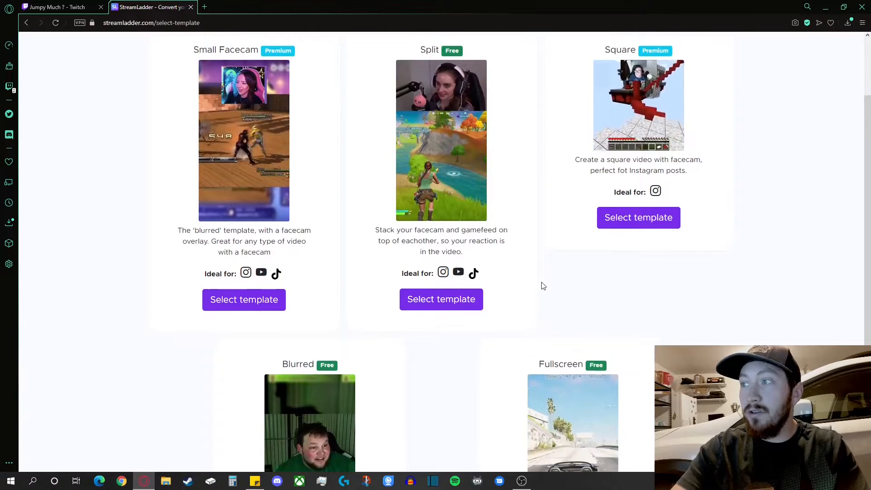
click(436, 282)
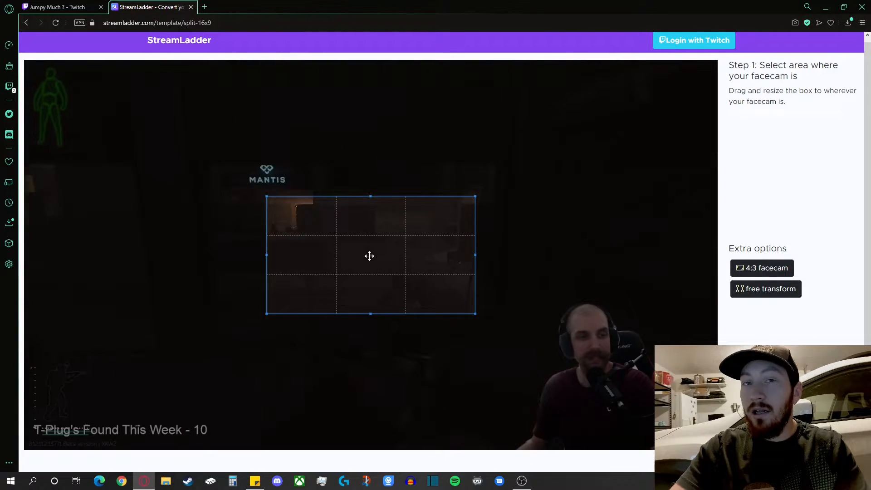
Fit a 4:3 facecam area over the webcam and set the gameplay area for the gamefeed
mouse_move(406, 268)
mouse_down()
mouse_move(600, 361)
mouse_move(597, 352)
mouse_up()
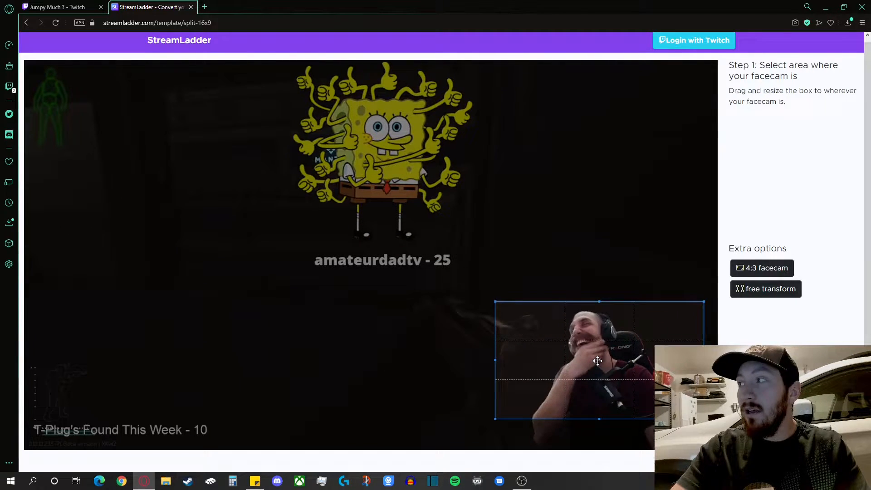
click(756, 270)
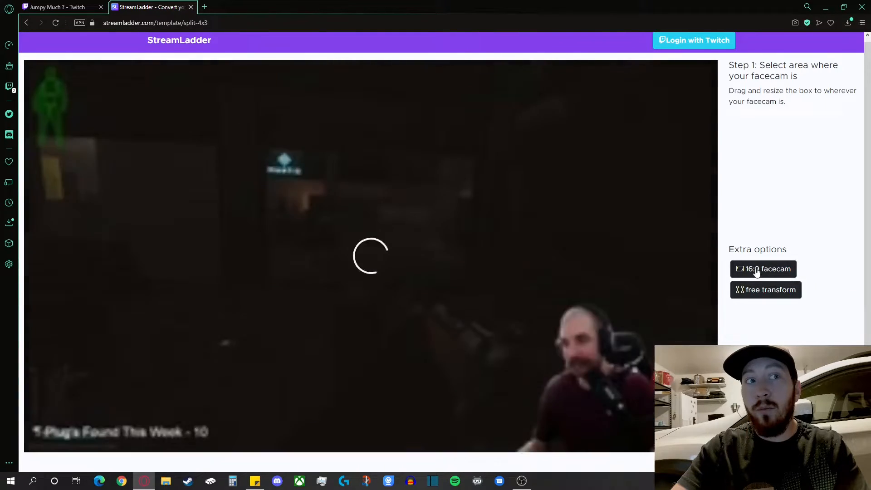
drag(371, 255, 593, 358)
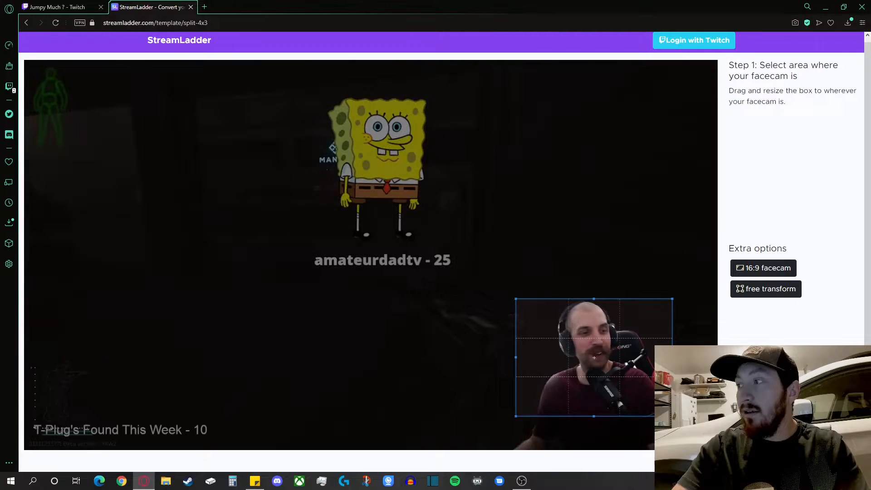
key(Return)
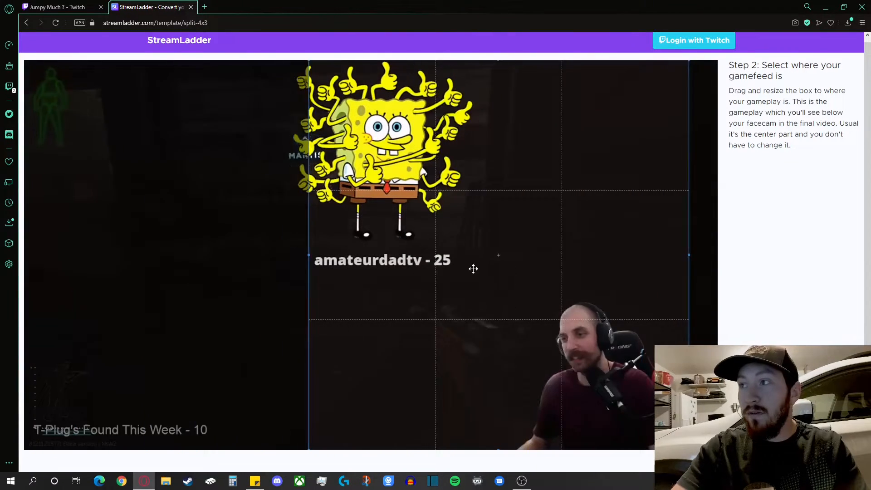
drag(354, 267, 359, 266)
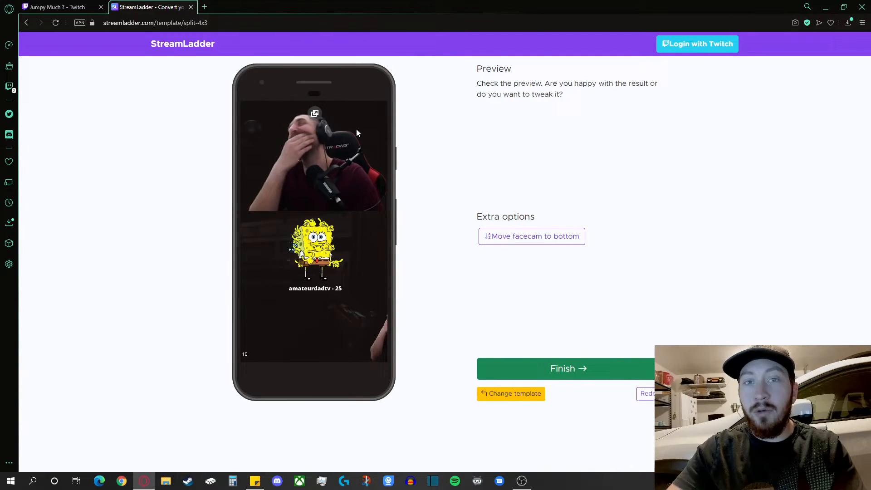
Move the facecam below the gameplay and finish to render the vertical video
click(548, 238)
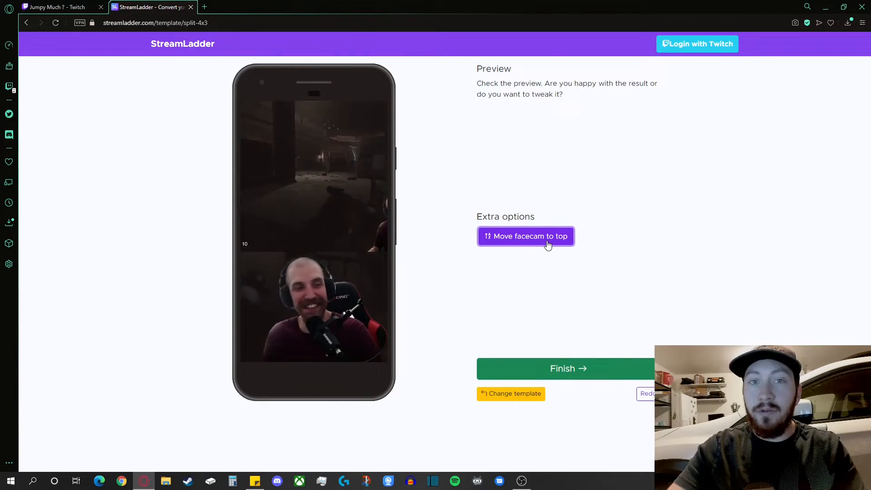
click(566, 371)
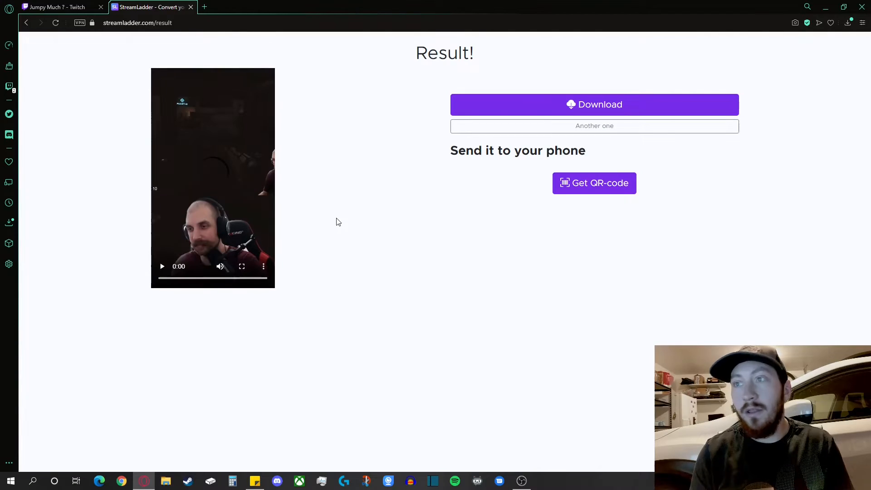
mouse_move(212, 177)
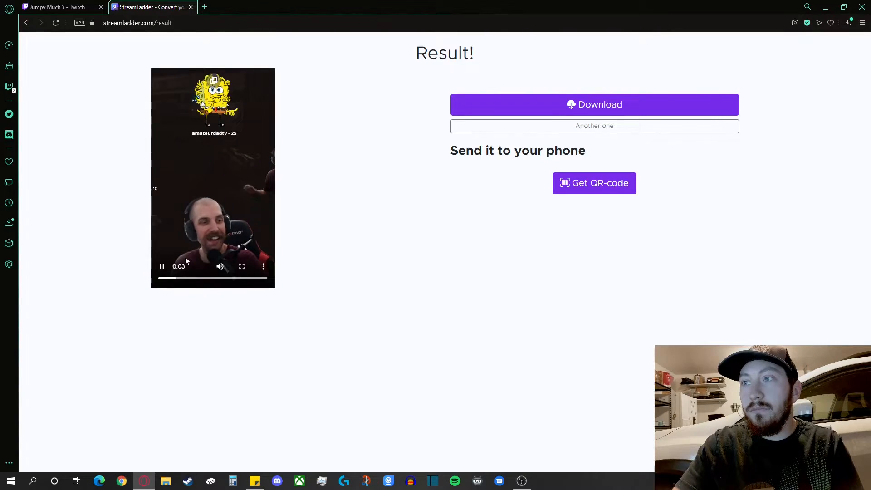
click(163, 268)
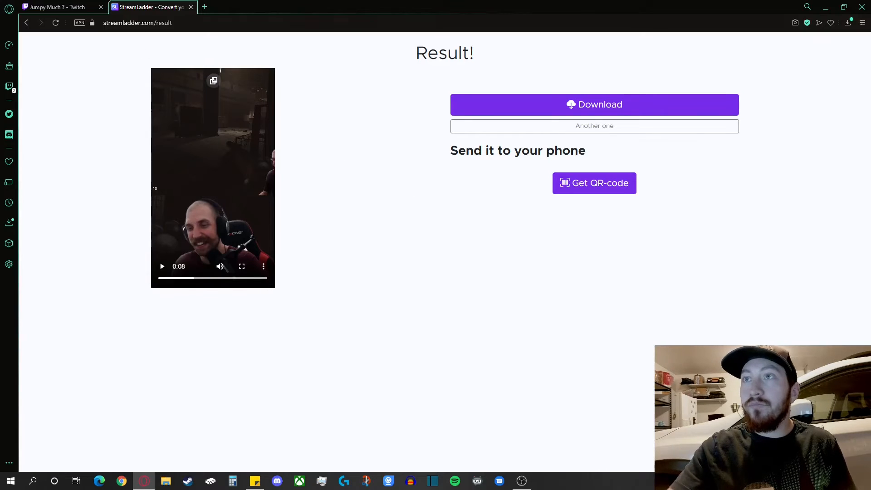
Navigate to streamladder.com via the 'stre' address-bar suggestion
click(173, 23)
text(stre)
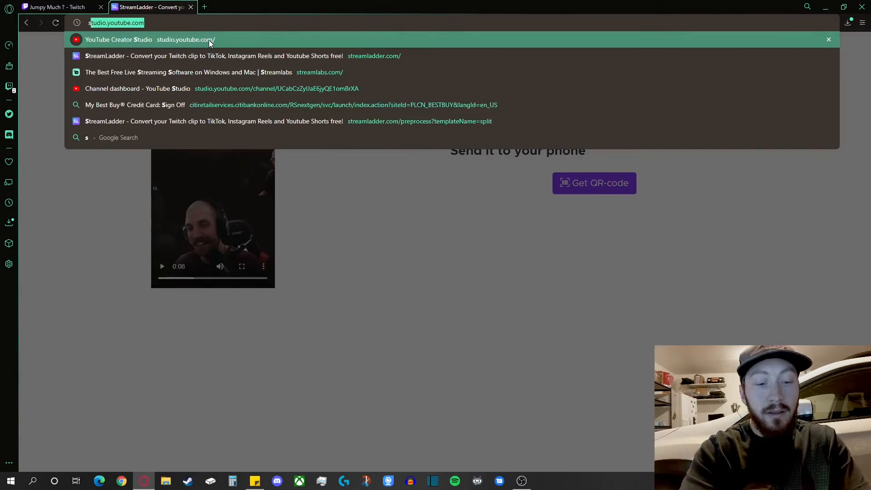
click(209, 40)
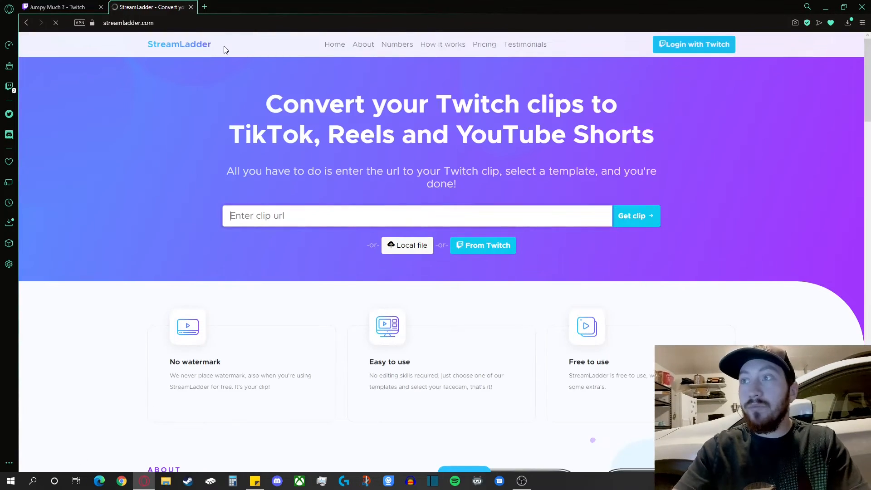